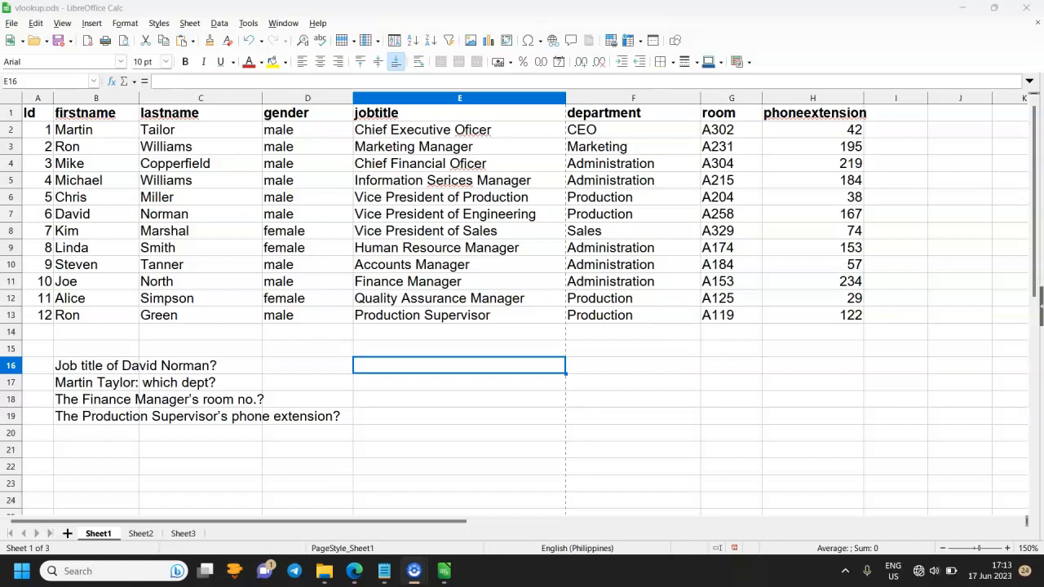
- Search the Function Wizard for VLOOKUP and insert that function into cell E16
left_click(115, 84)
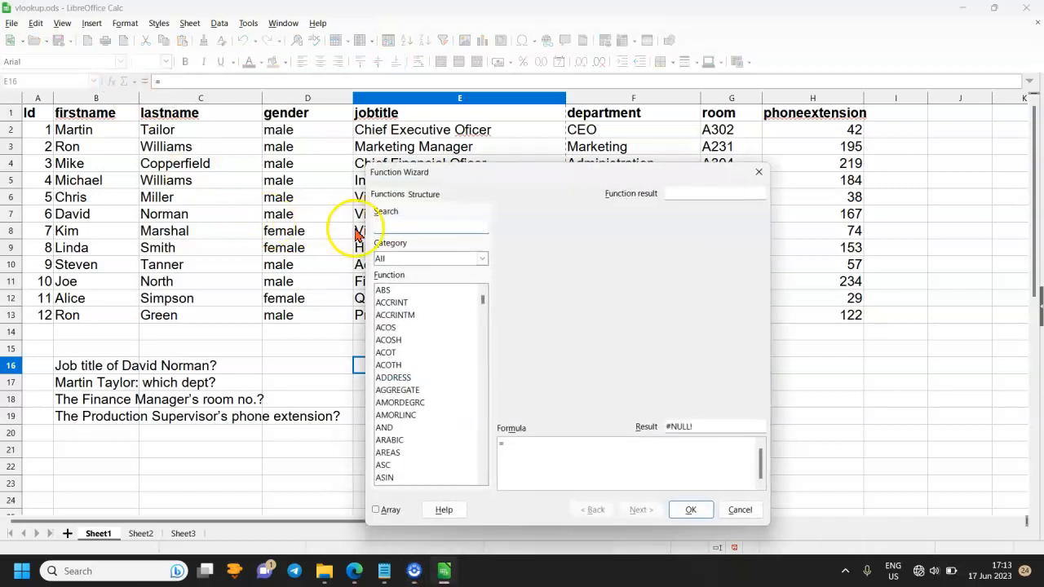
left_click(384, 227)
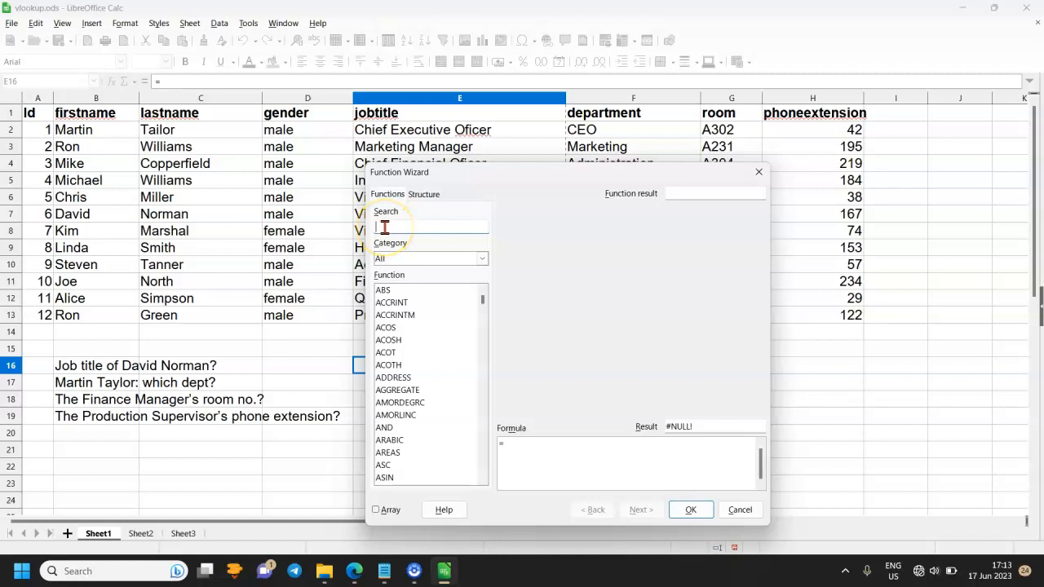
type("vl")
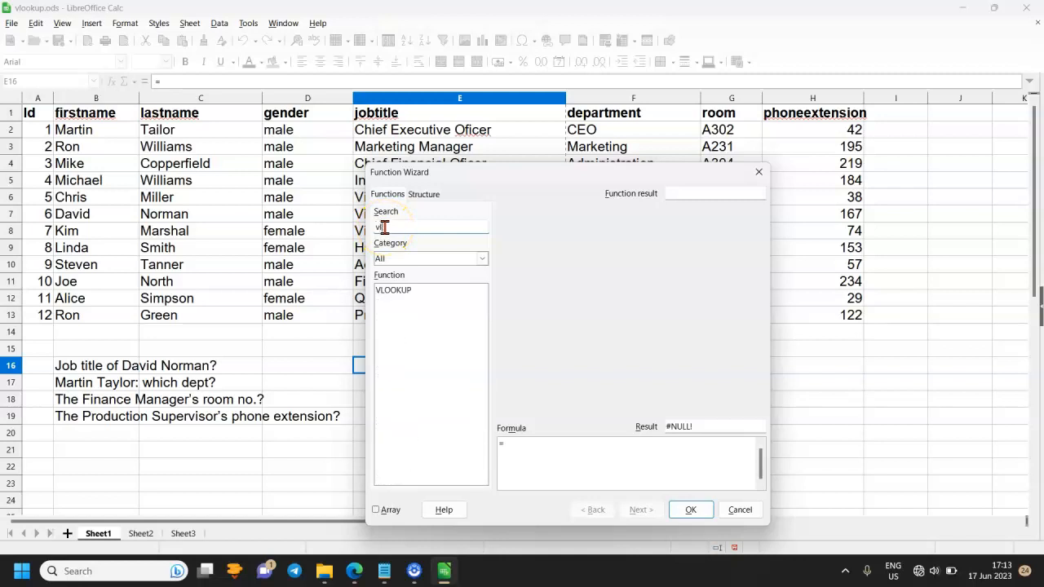
type("ooku")
left_click(389, 292)
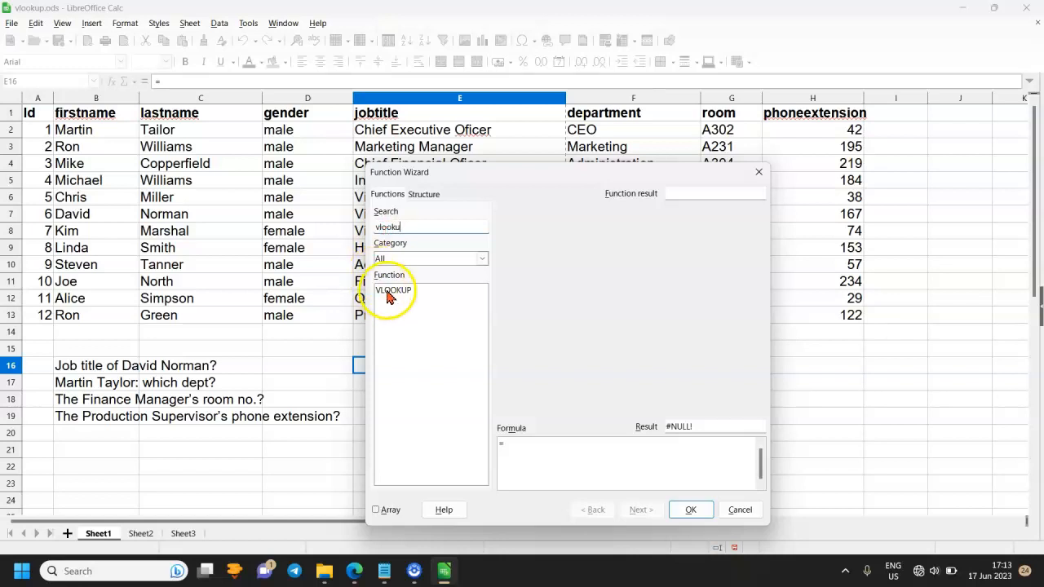
double_click(389, 292)
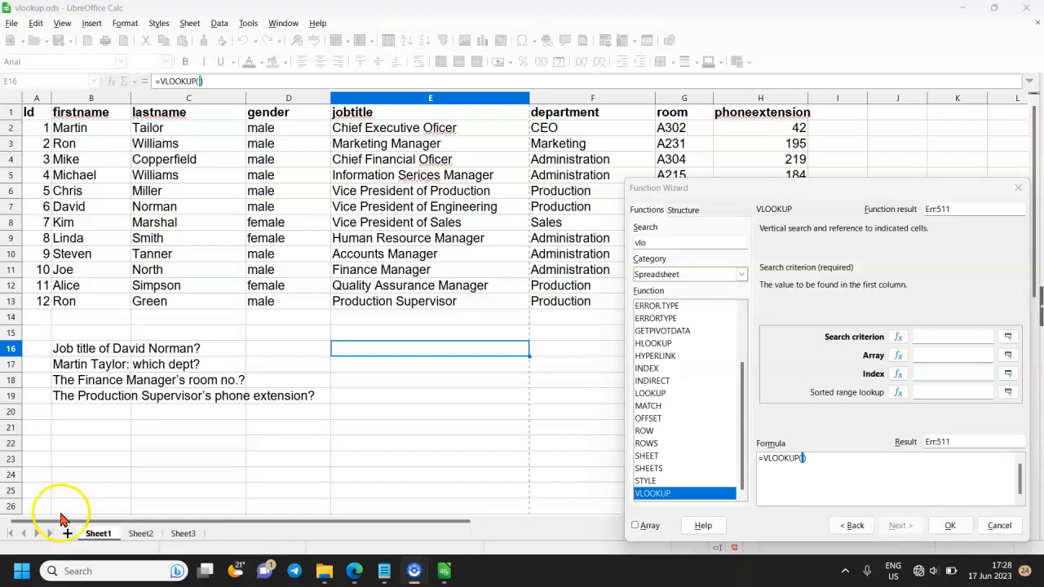
- Set cell B7 as the VLOOKUP search criterion and the absolute range $B$1:$E$13 as its array
left_click(88, 209)
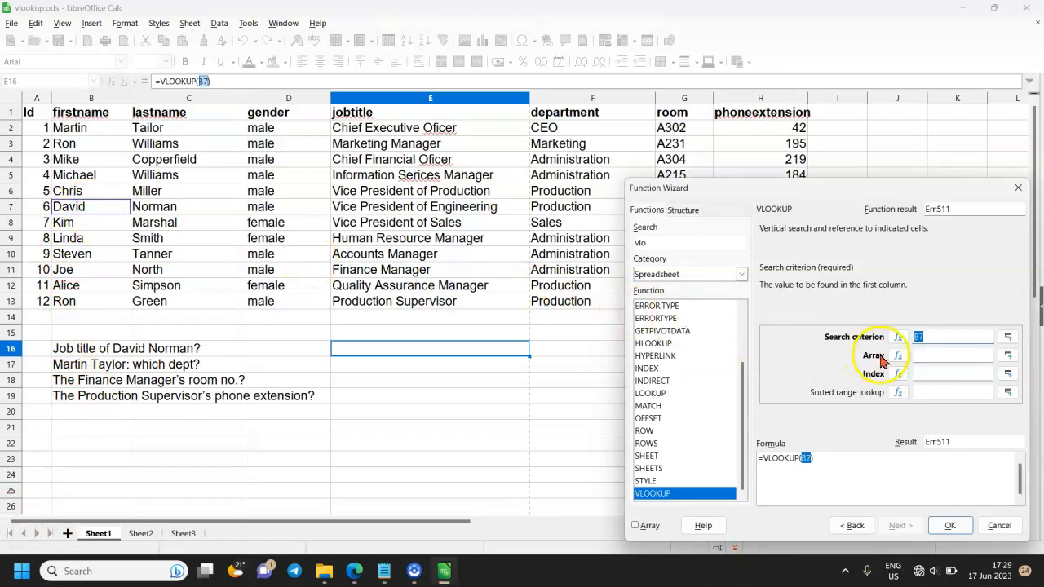
left_click(919, 356)
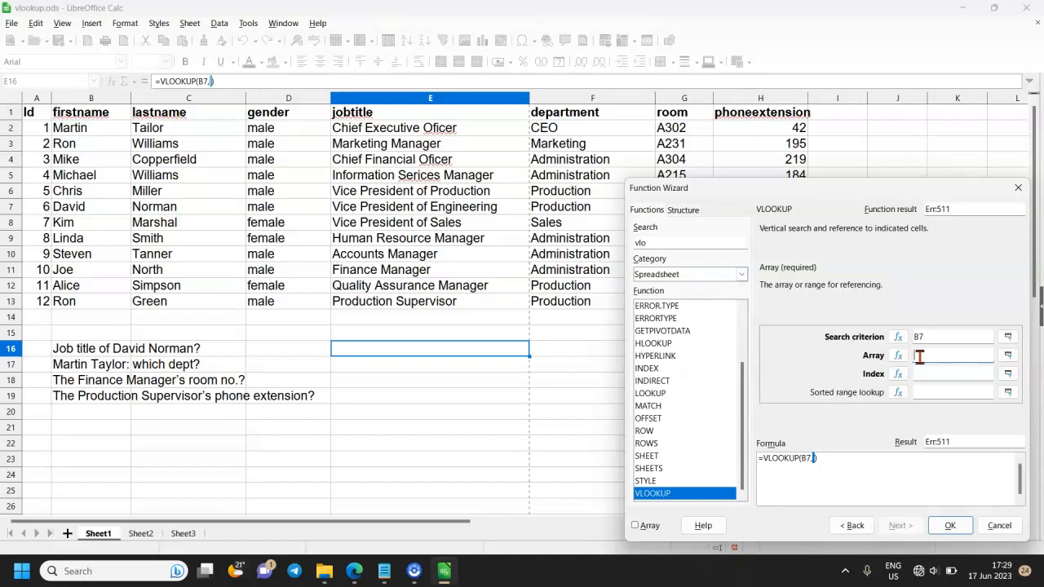
left_click_drag(65, 116, 442, 303)
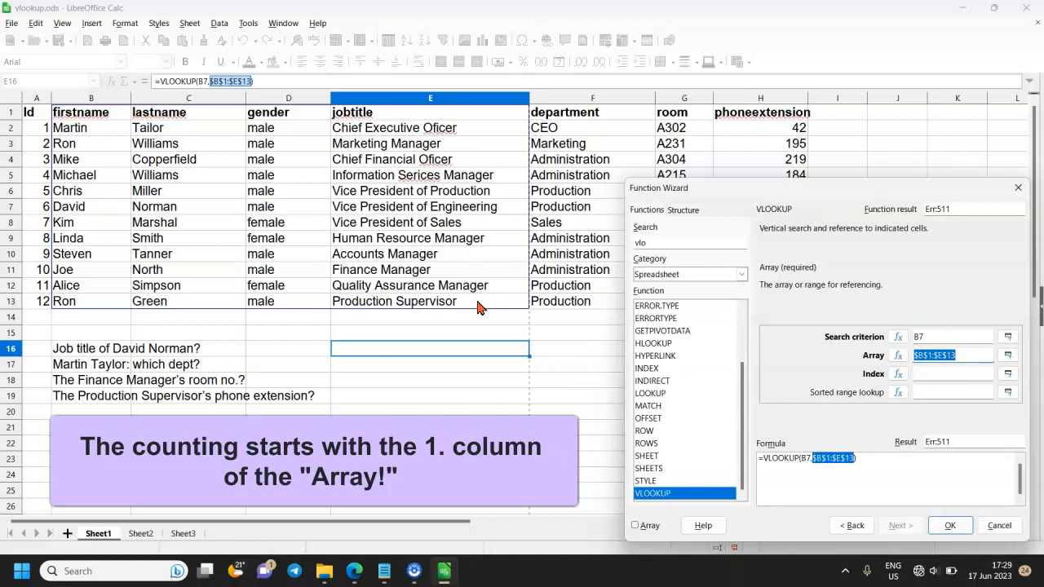
- Set the VLOOKUP index to 4 and sorted range lookup to 0, then apply the formula to E16
left_click(924, 374)
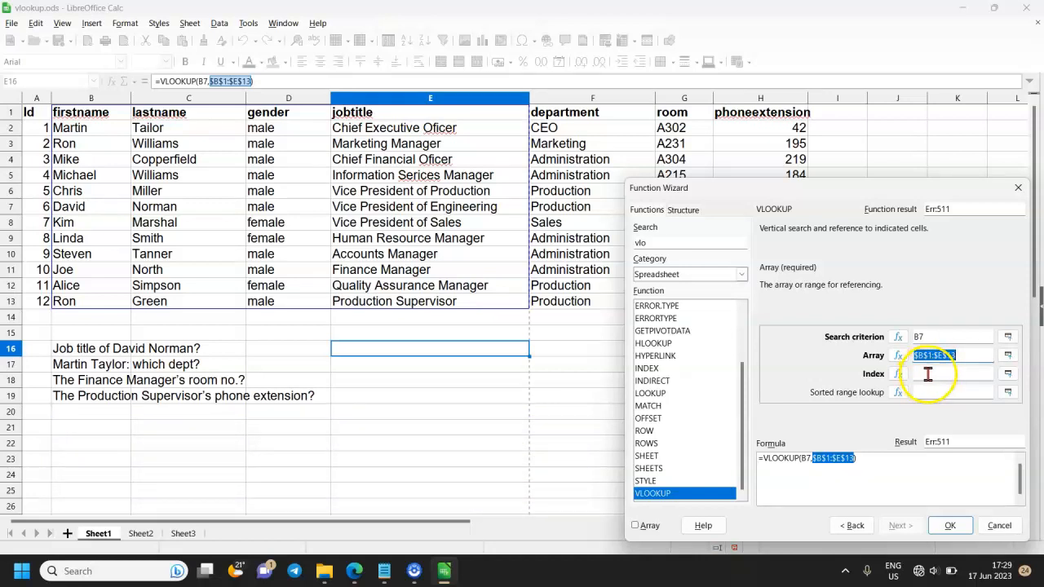
left_click(927, 374)
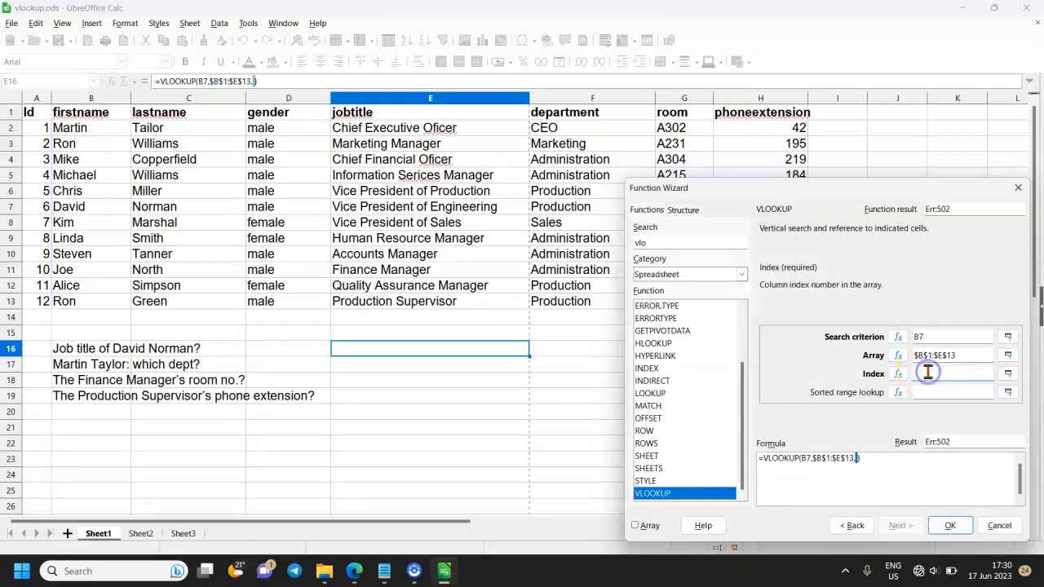
type("4")
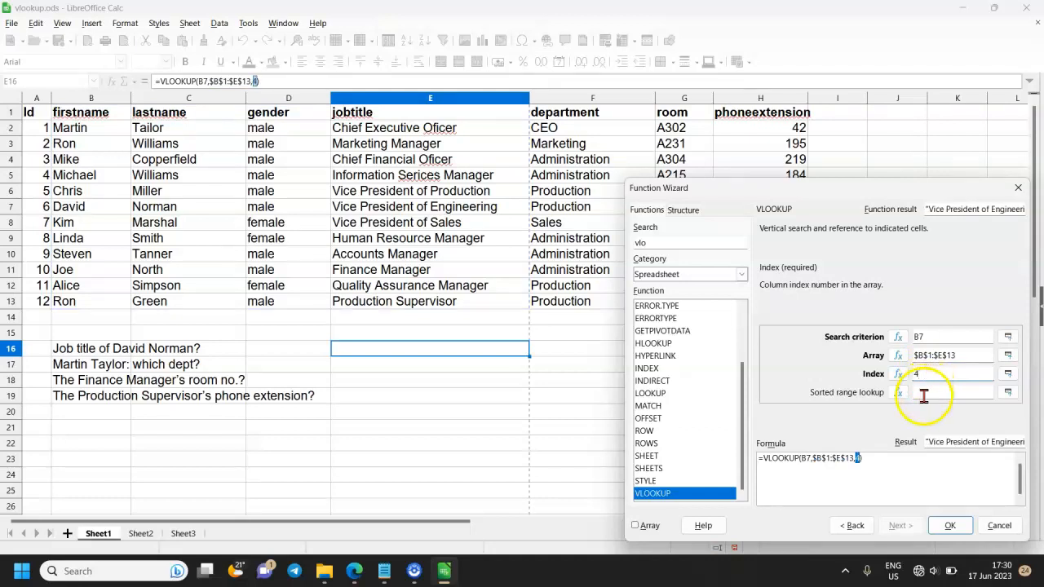
left_click(924, 395)
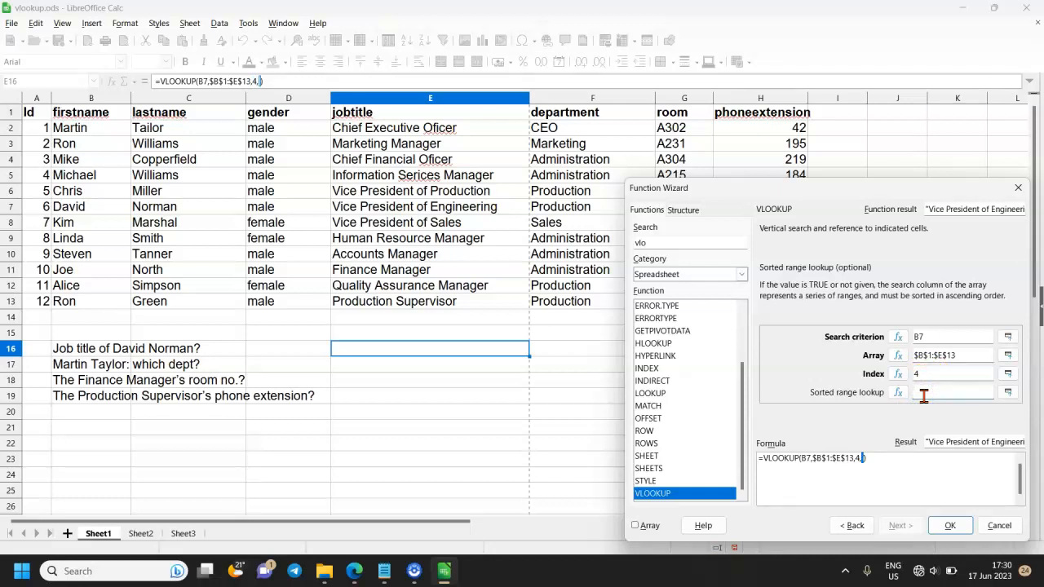
left_click(924, 395)
type("0")
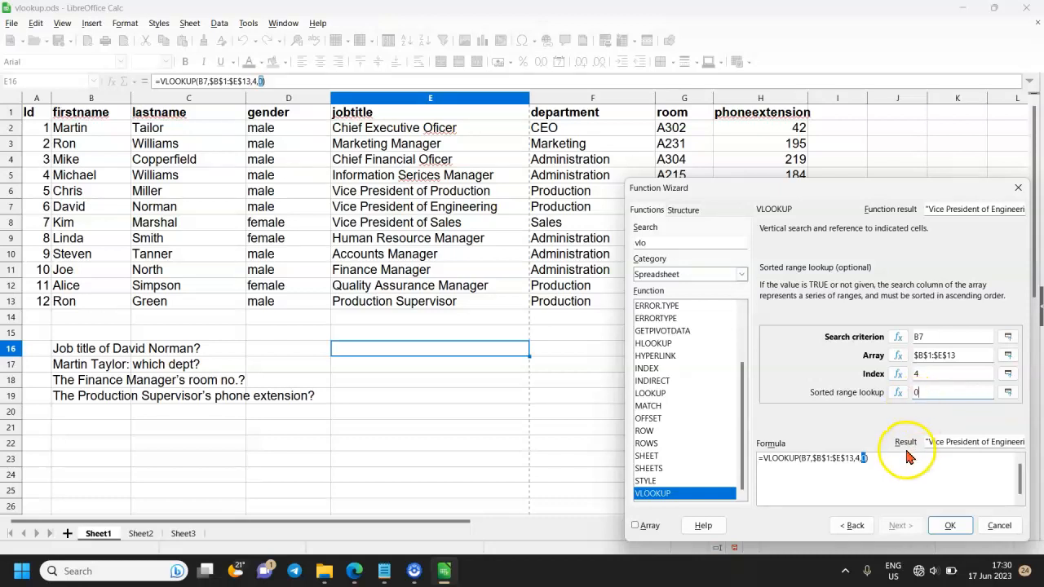
left_click(950, 525)
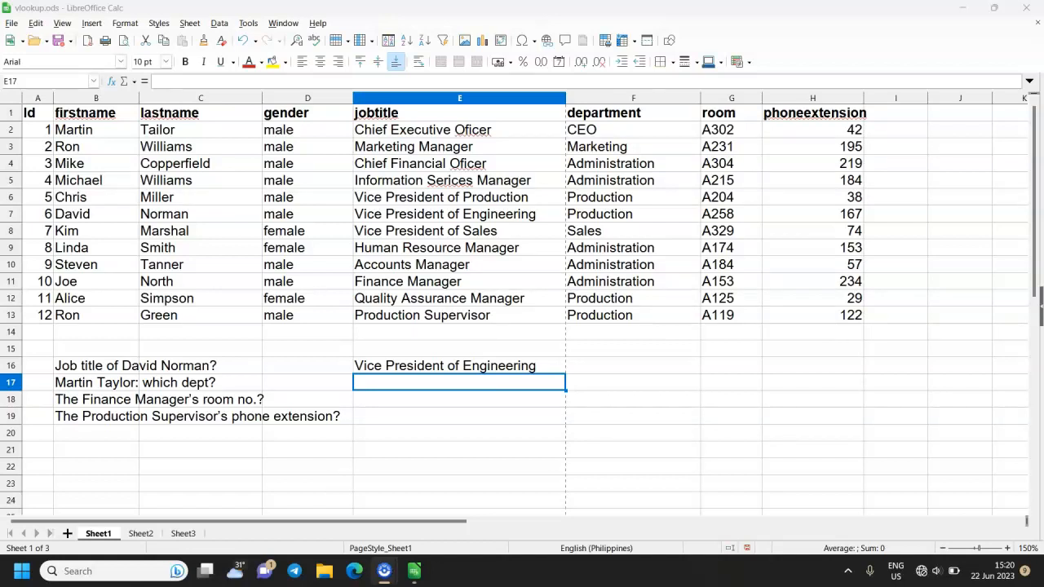
- Start a VLOOKUP formula directly in cell E17 with B2 as the search criterion
left_click(366, 383)
type("=v")
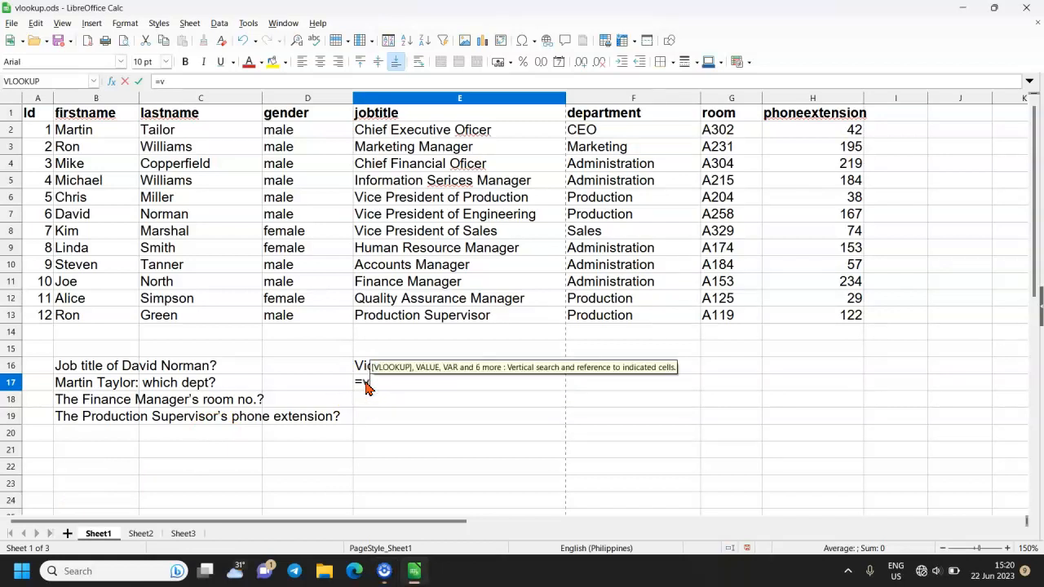
type("looku")
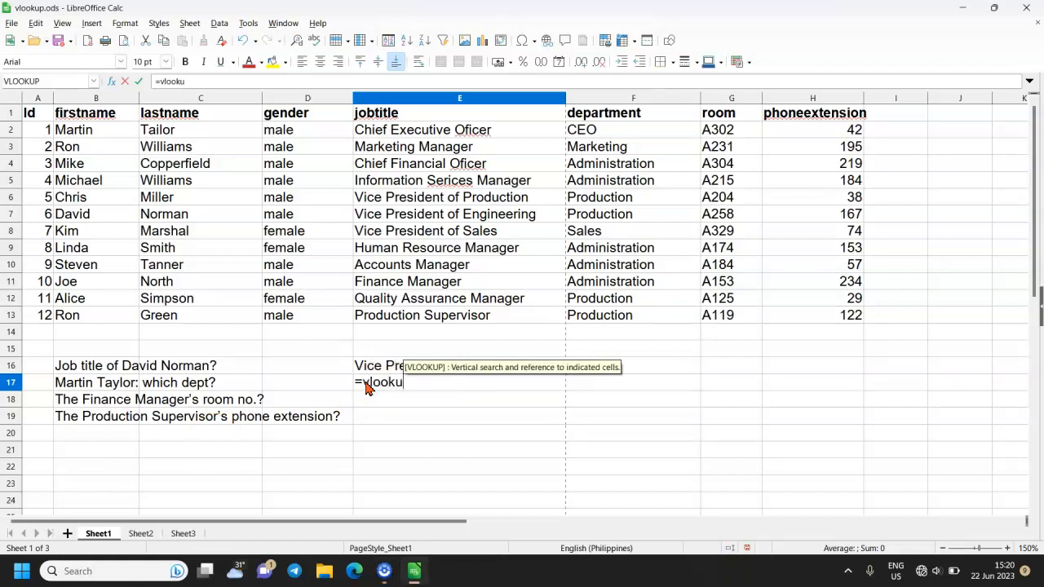
type("p(")
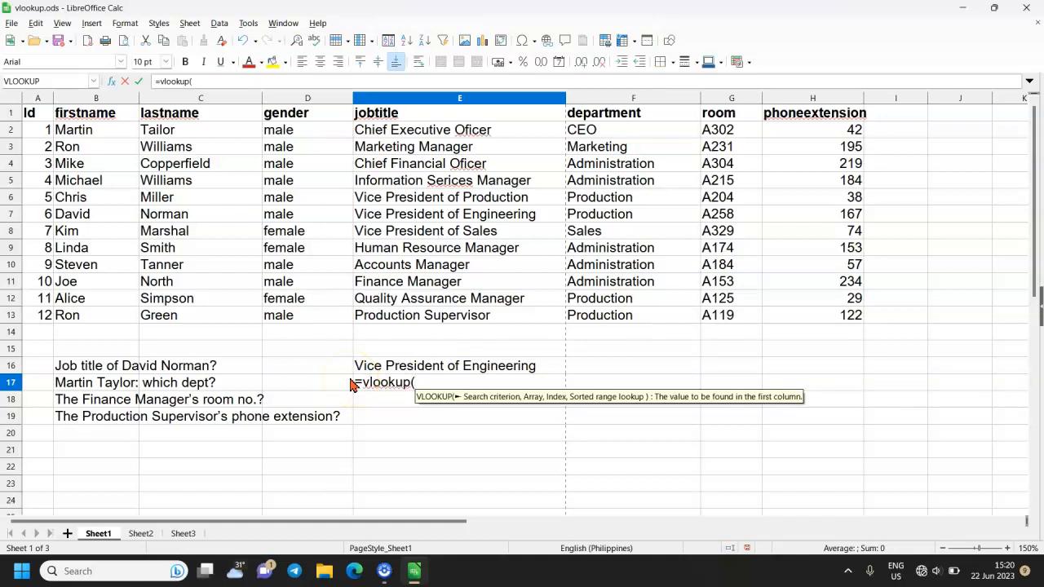
left_click(83, 135)
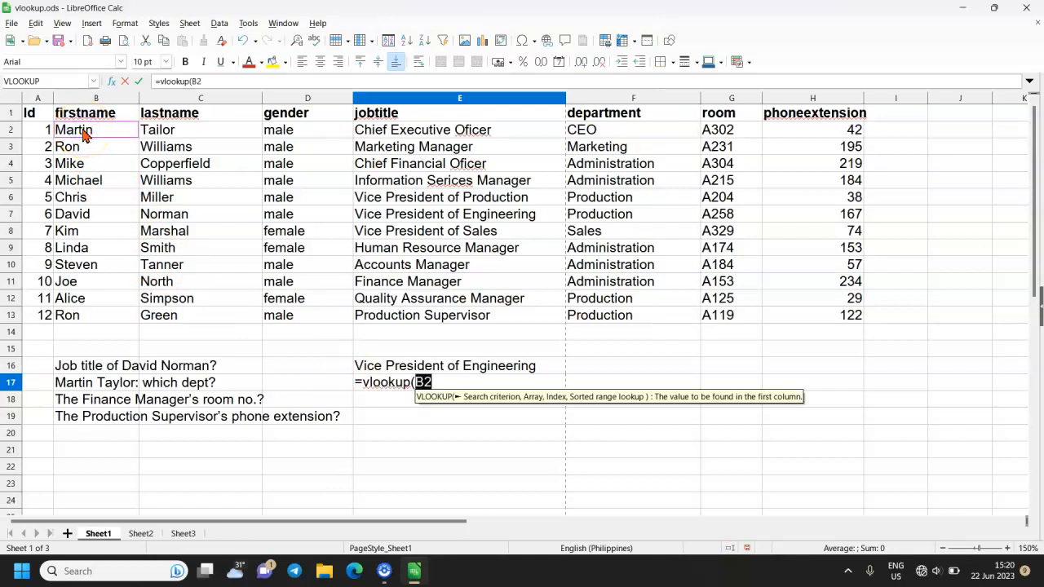
type(",")
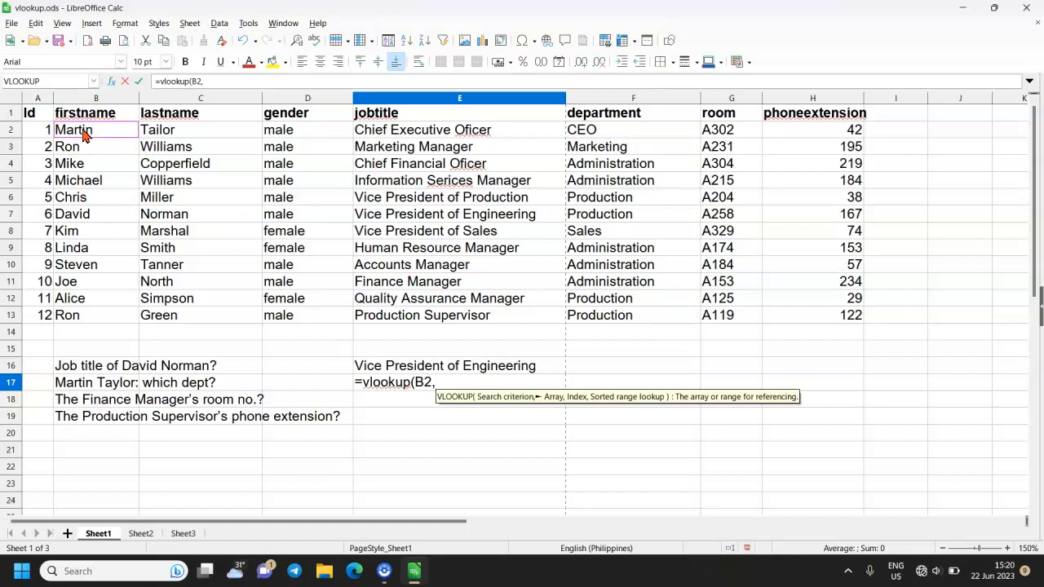
- Complete the E17 VLOOKUP formula with array B1:F13, index 5 and sorted range lookup 0
left_click_drag(77, 112, 619, 327)
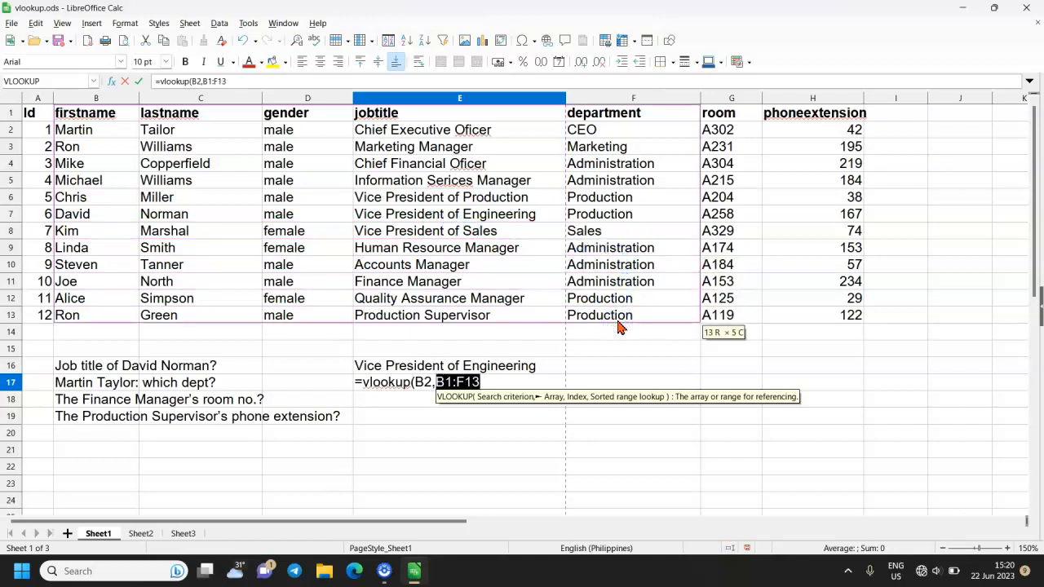
type(",")
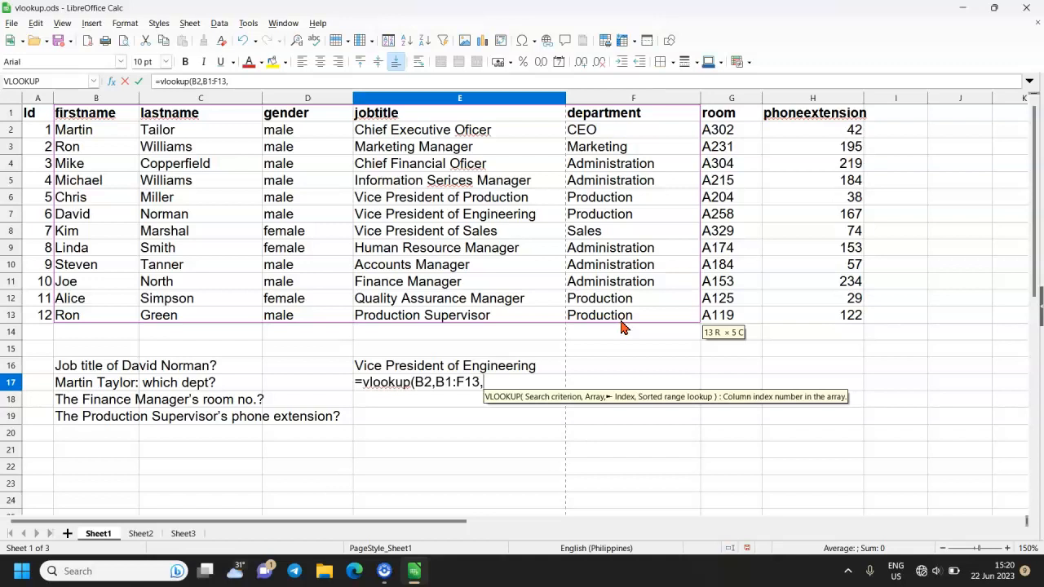
type("5")
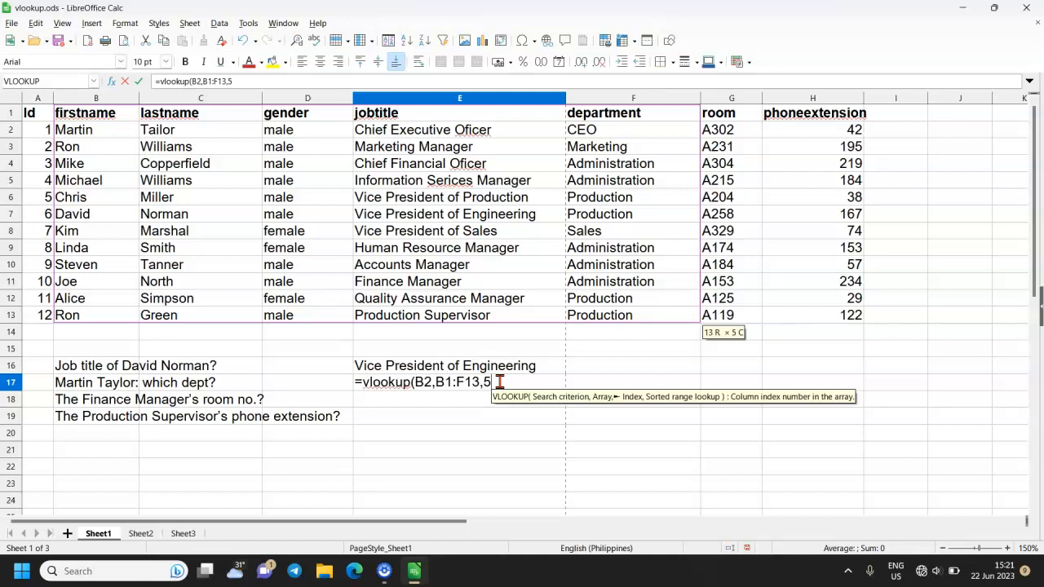
type(",")
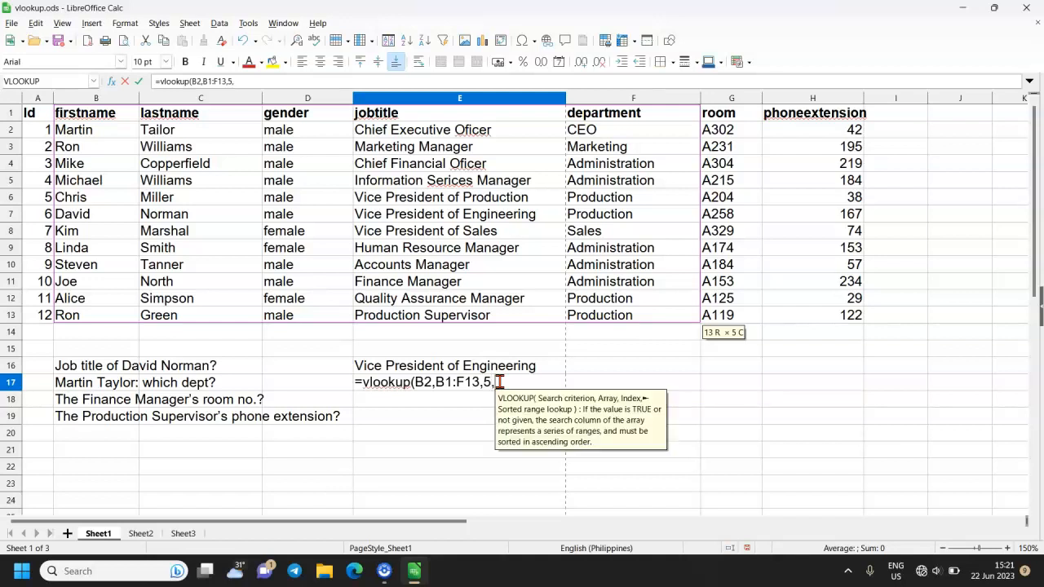
type("0")
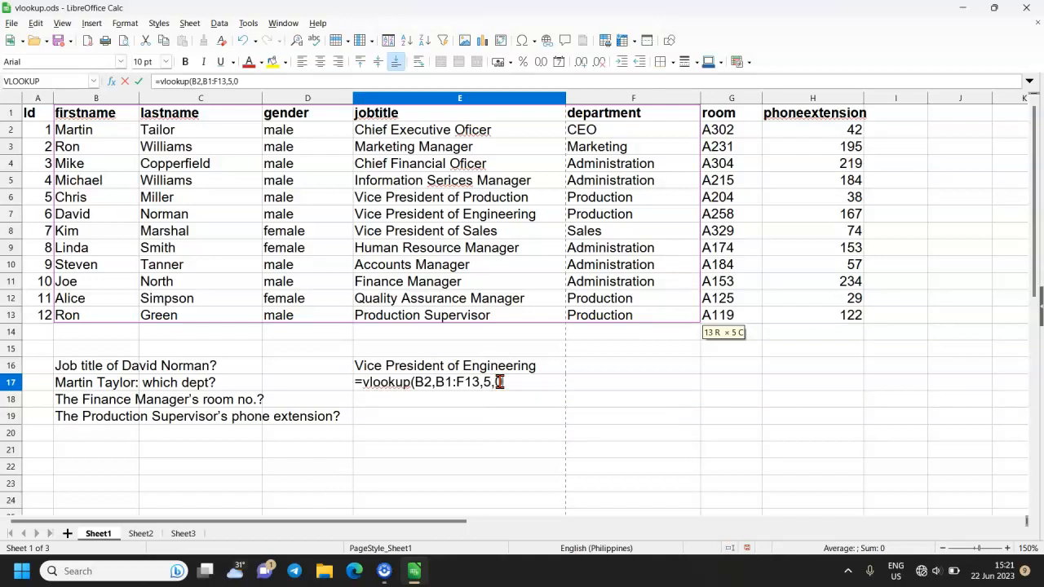
type(")")
left_click(493, 381)
left_click(138, 83)
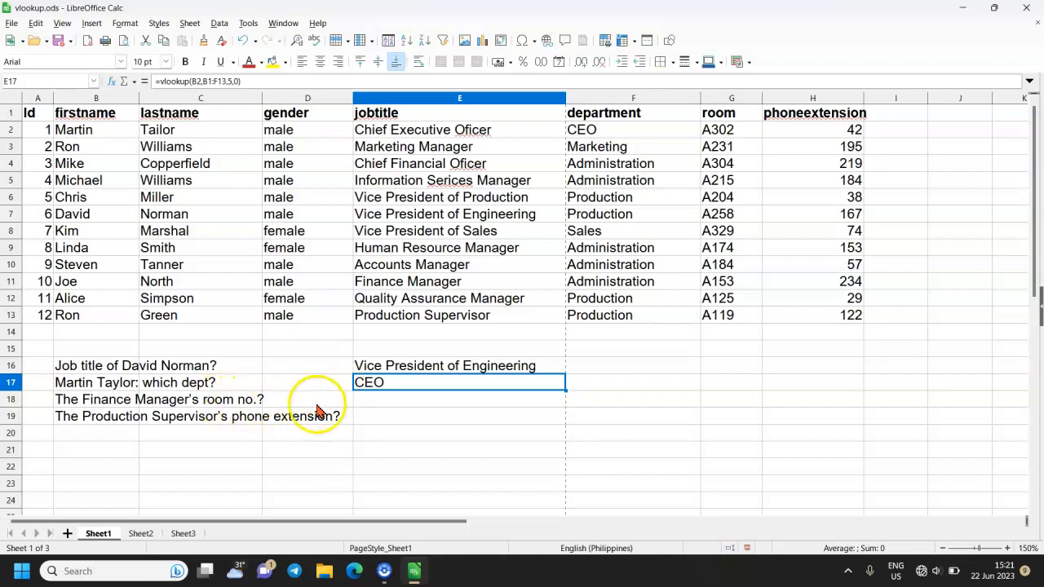
- Enter =VLOOKUP(E11,E1:G13,3,0) in cell E18 to look up the Finance Manager's room number
left_click(363, 400)
type("=vlookup(")
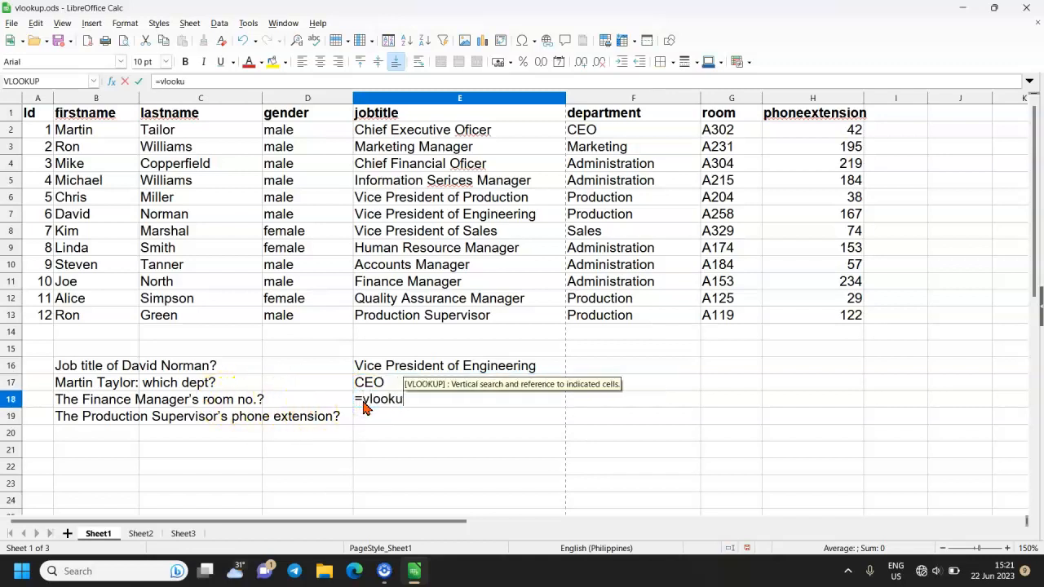
left_click(380, 283)
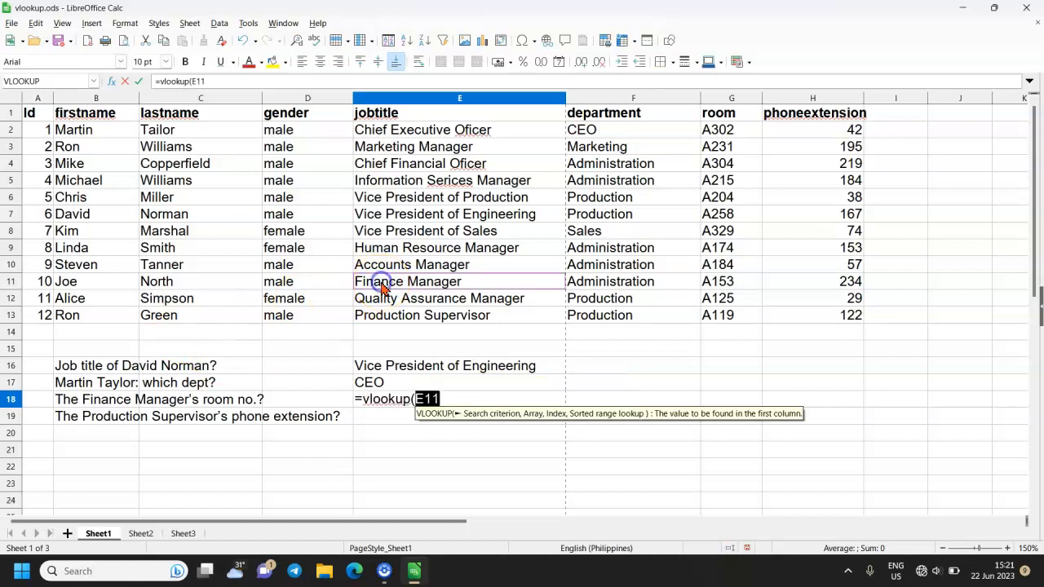
type(",")
left_click_drag(383, 114, 720, 330)
type(",3,0)")
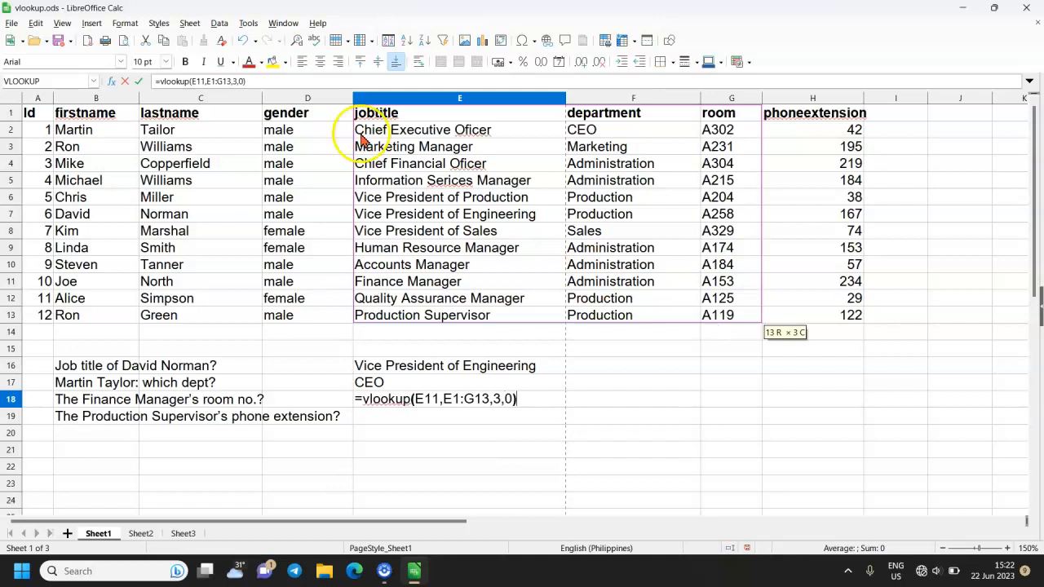
left_click(110, 81)
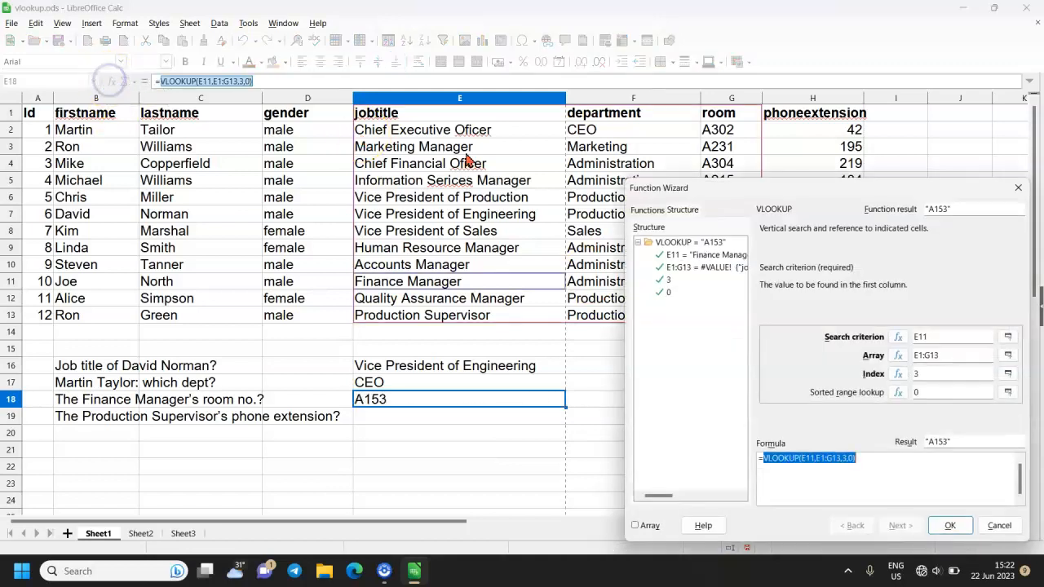
left_click(1018, 187)
- Enter =VLOOKUP(E11,E1:H13,4,0) in cell E19 for the phone extension question
left_click(397, 418)
type("=vlookup(")
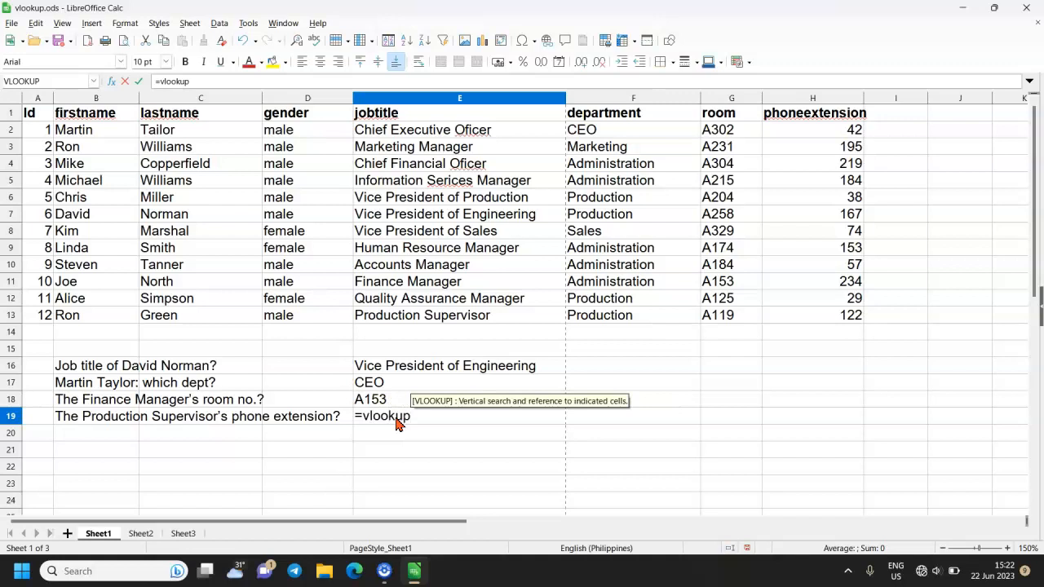
left_click(420, 285)
type(",")
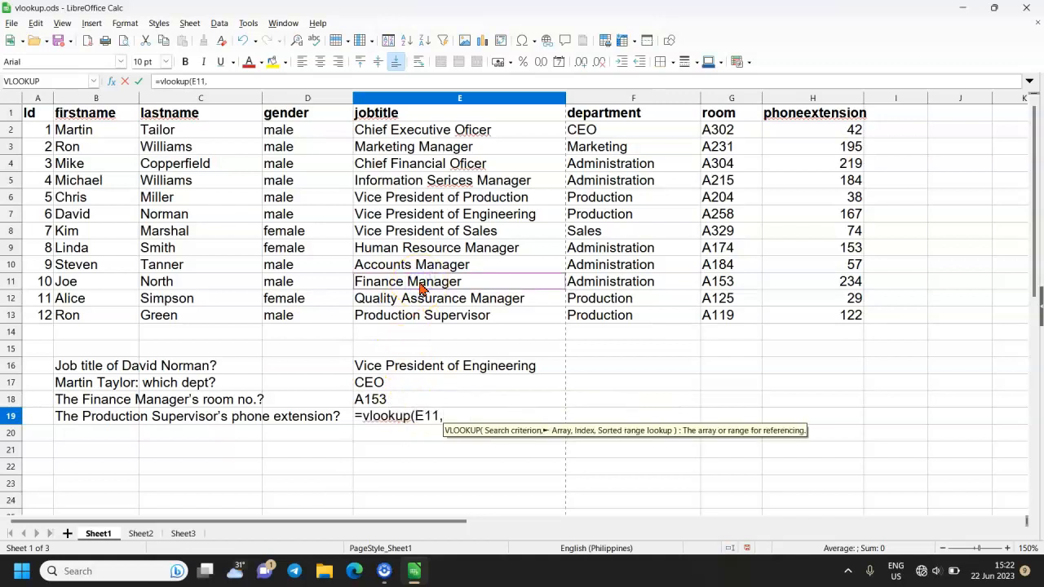
left_click_drag(373, 115, 803, 322)
type(",4,0)")
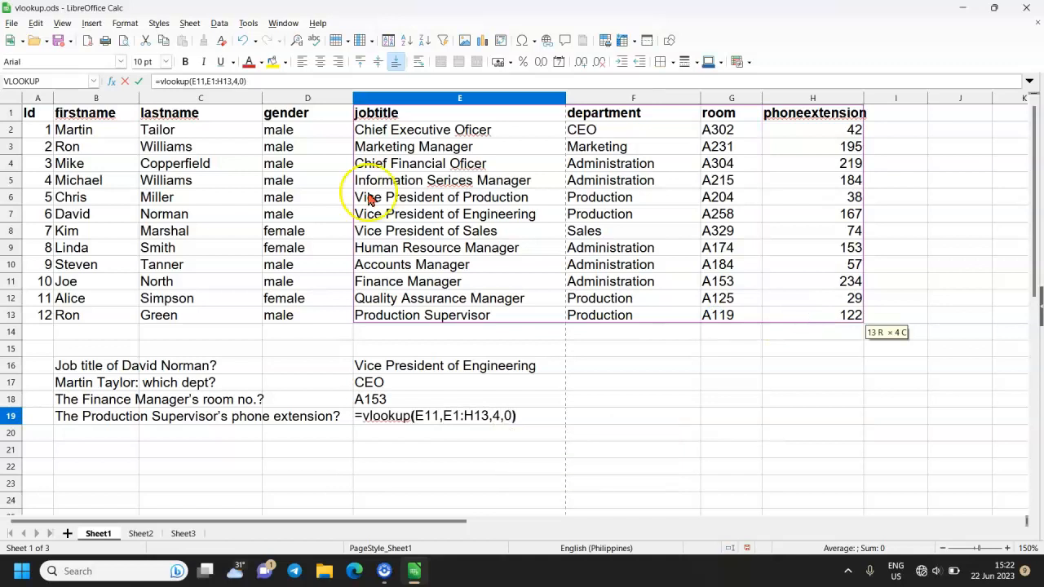
left_click(139, 81)
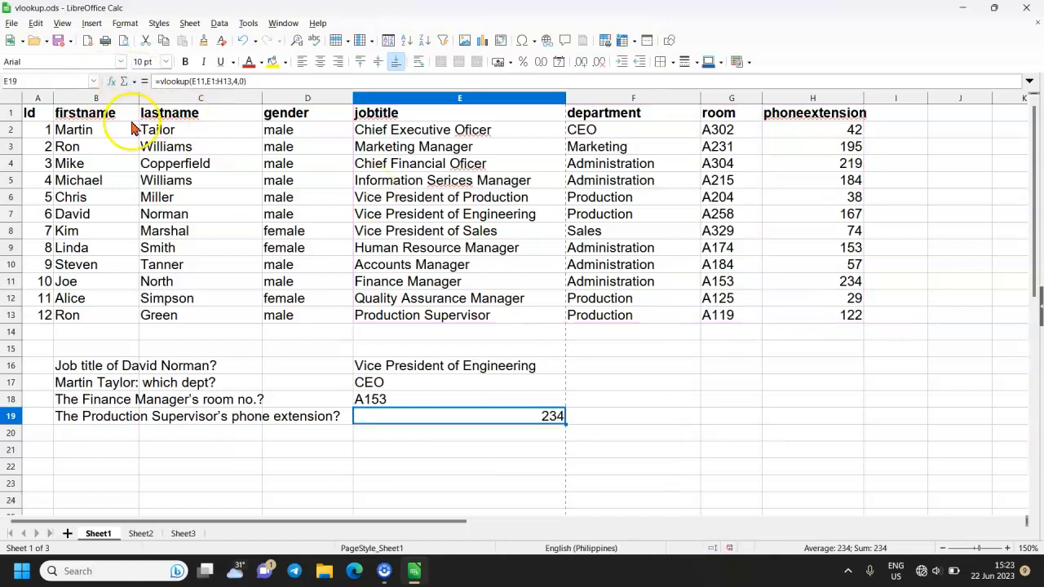